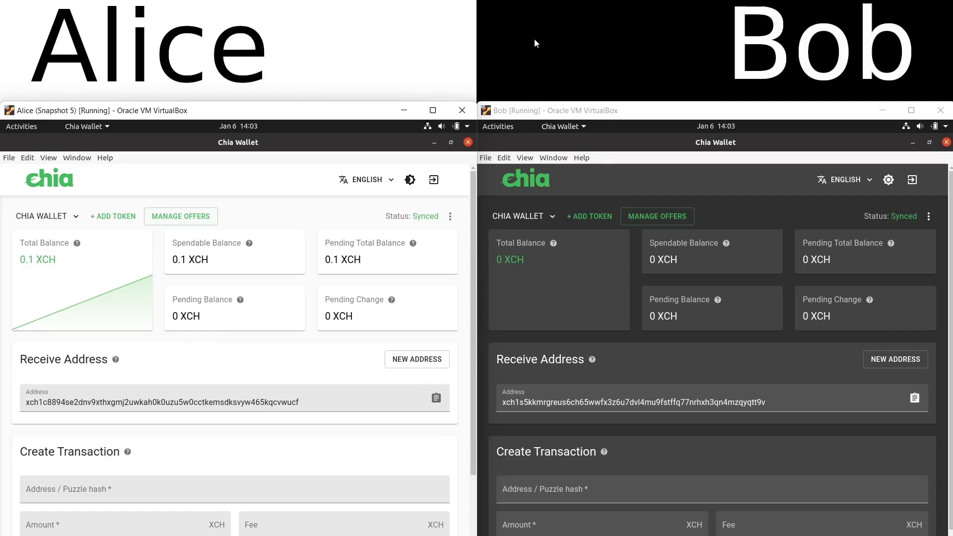
- In the offer maker's wallet, start a new offer giving 0.1 XCH
drag(295, 47, 66, 50)
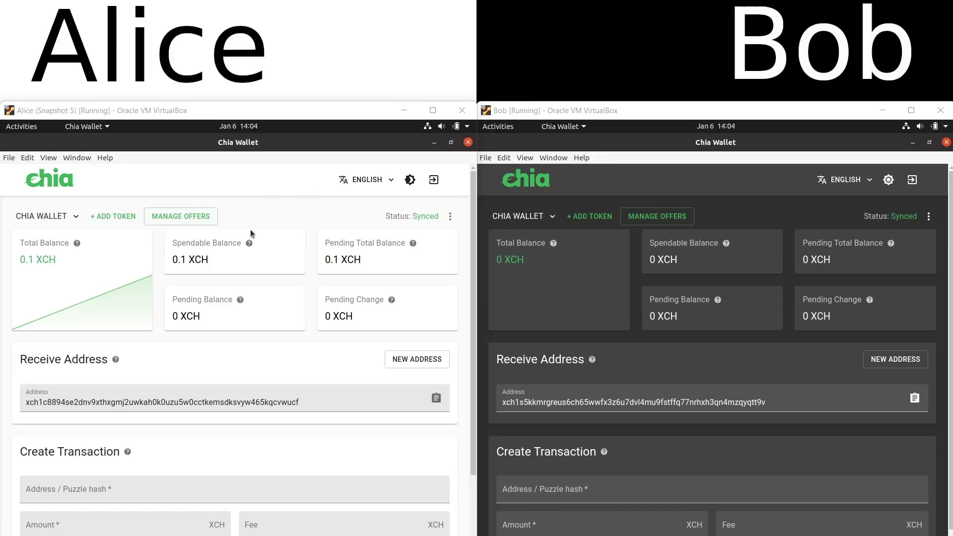
click(56, 265)
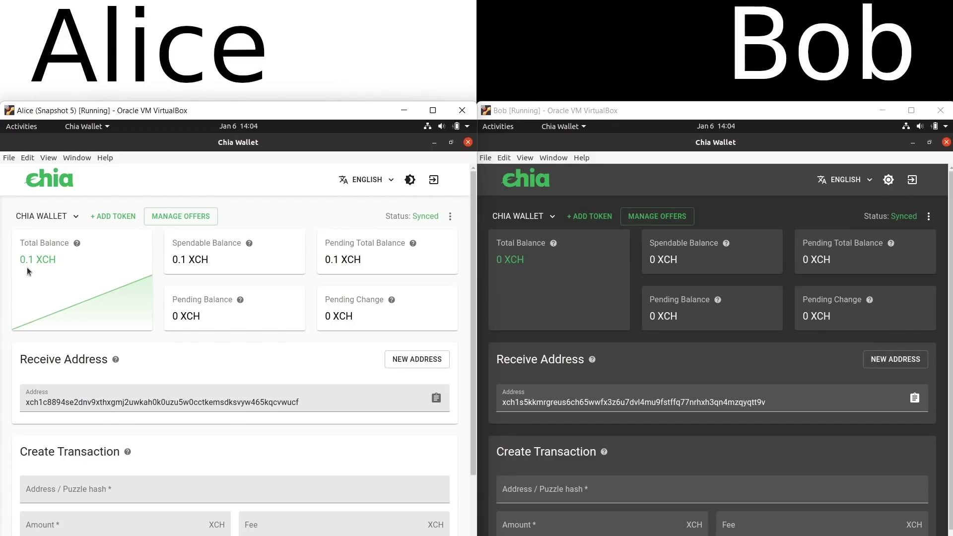
click(172, 222)
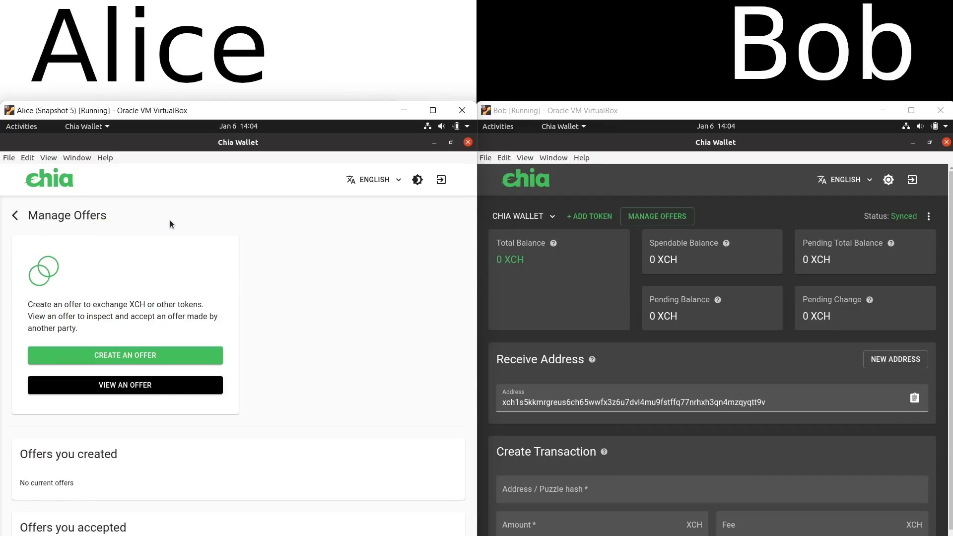
click(188, 354)
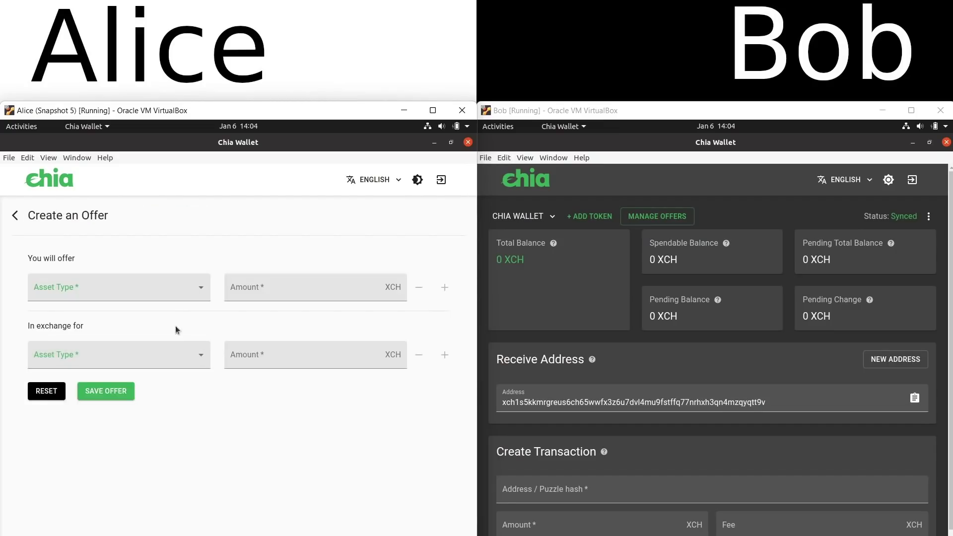
click(170, 296)
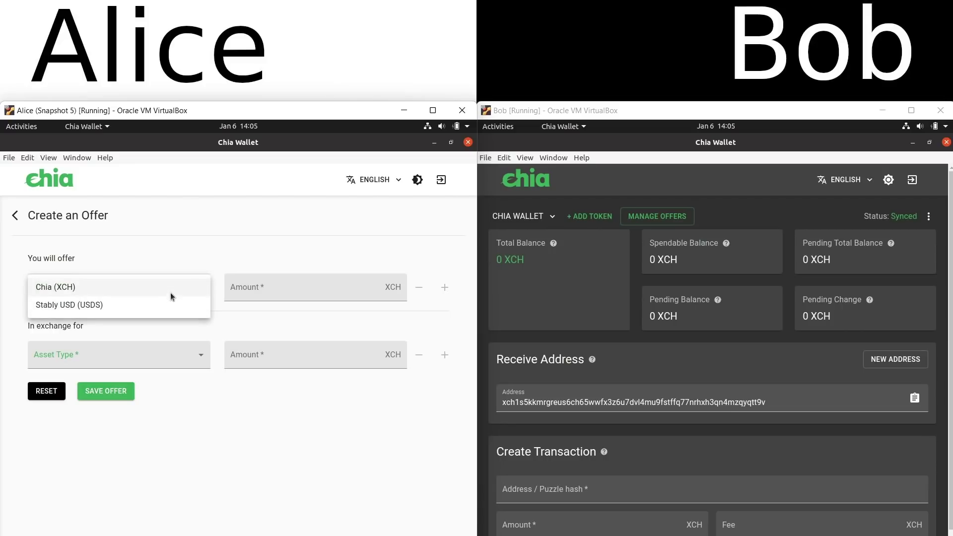
click(165, 291)
click(254, 291)
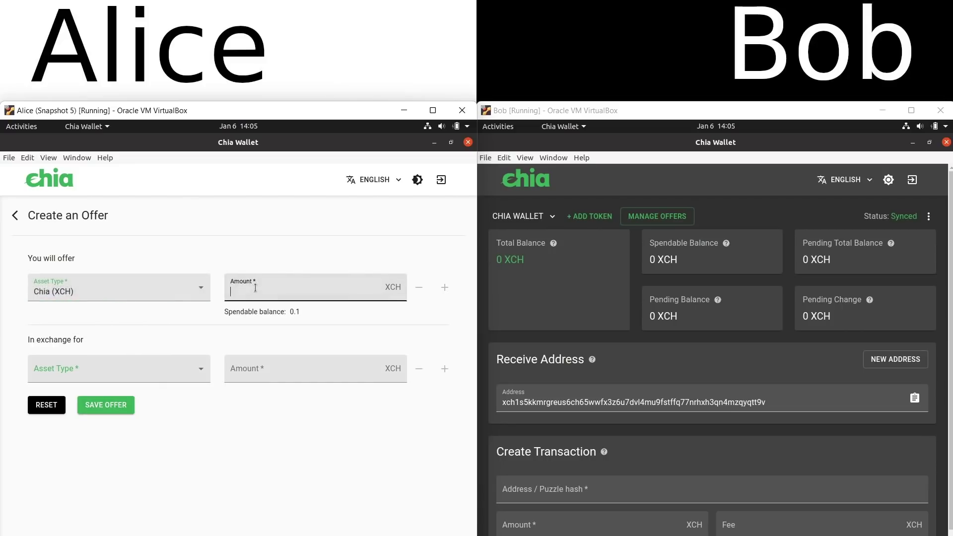
text(0.1)
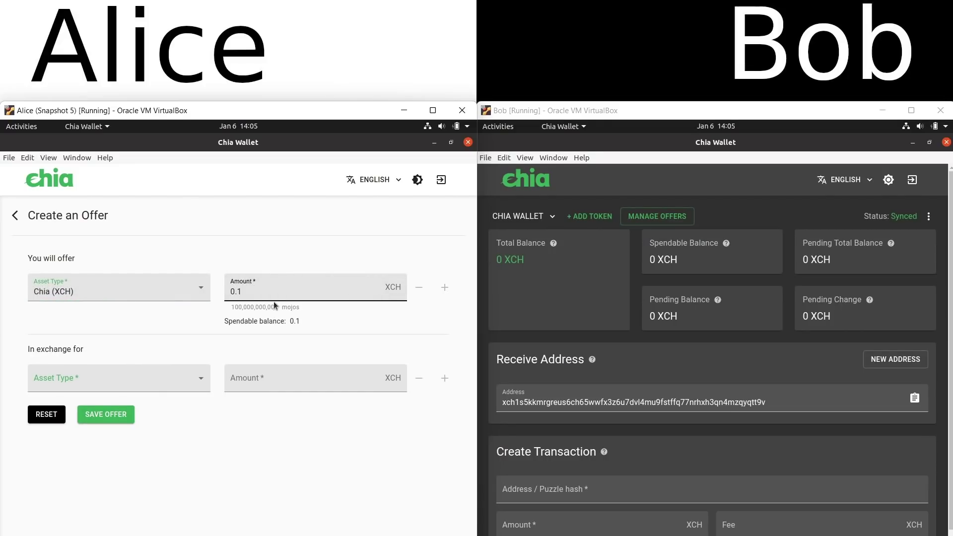
- Request 10 Stably USD (USDS) in exchange and save the offer
click(160, 370)
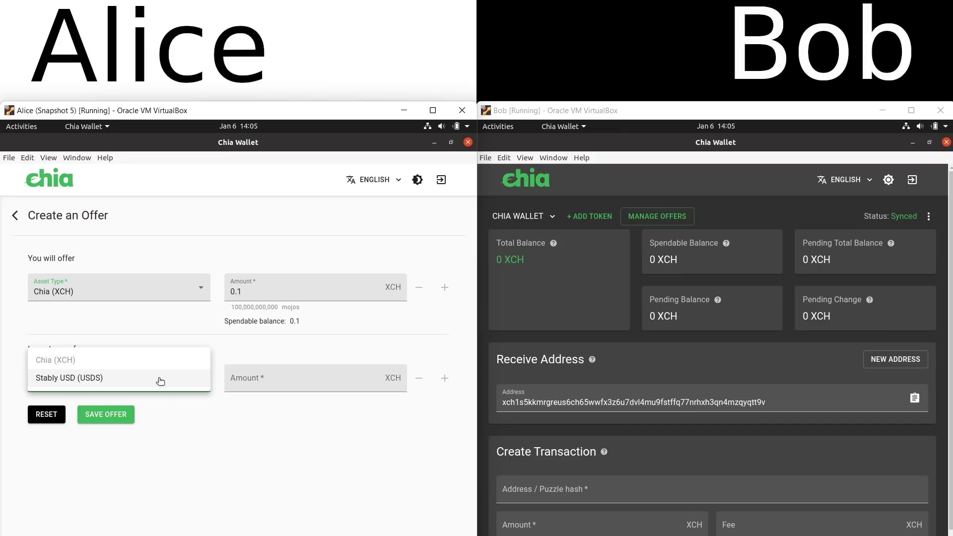
click(161, 381)
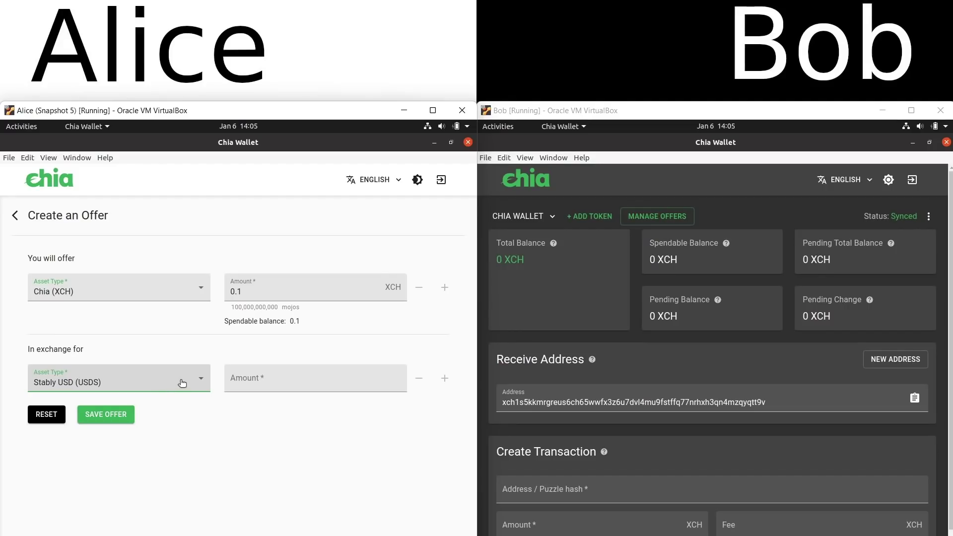
click(239, 390)
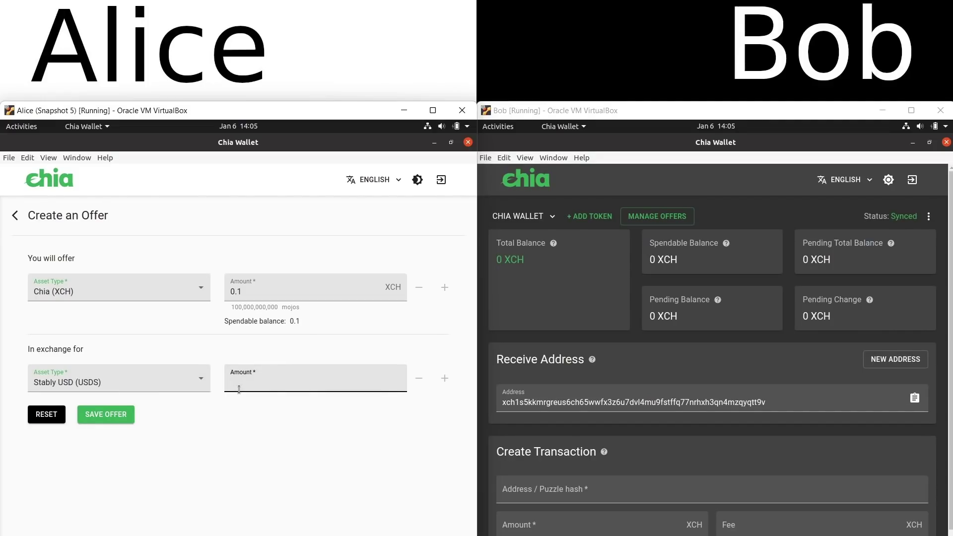
text(10)
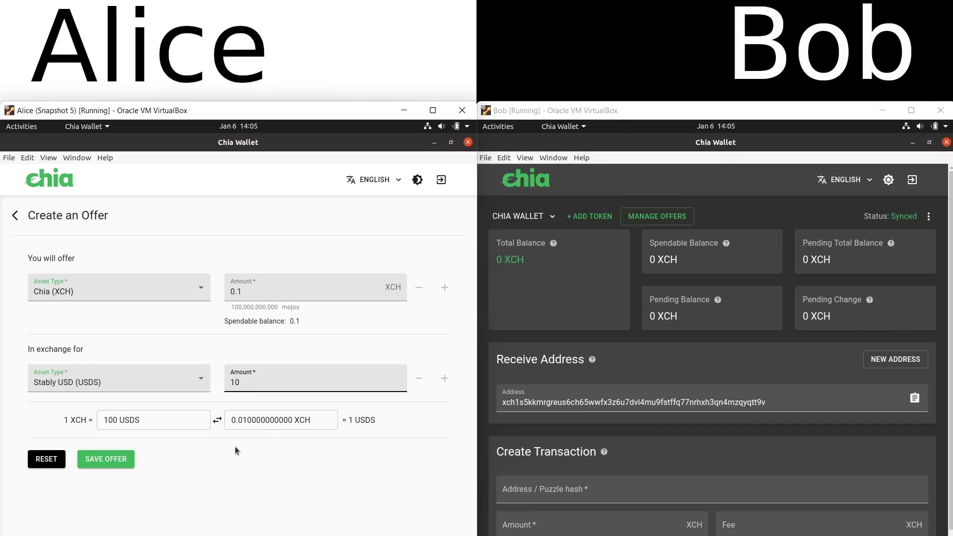
click(128, 458)
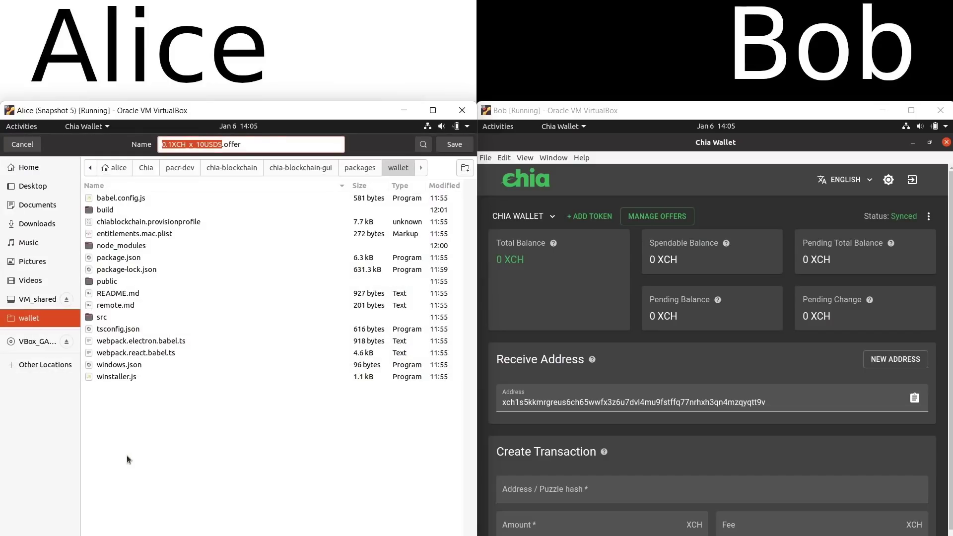
- Save 0.1XCH_x_10USDS.offer into the offers folder under home
click(118, 169)
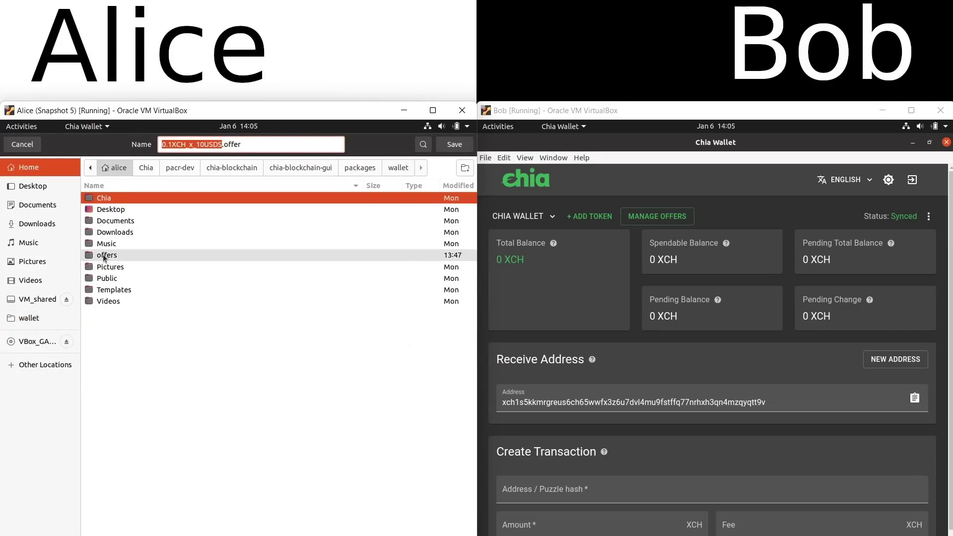
double_click(104, 256)
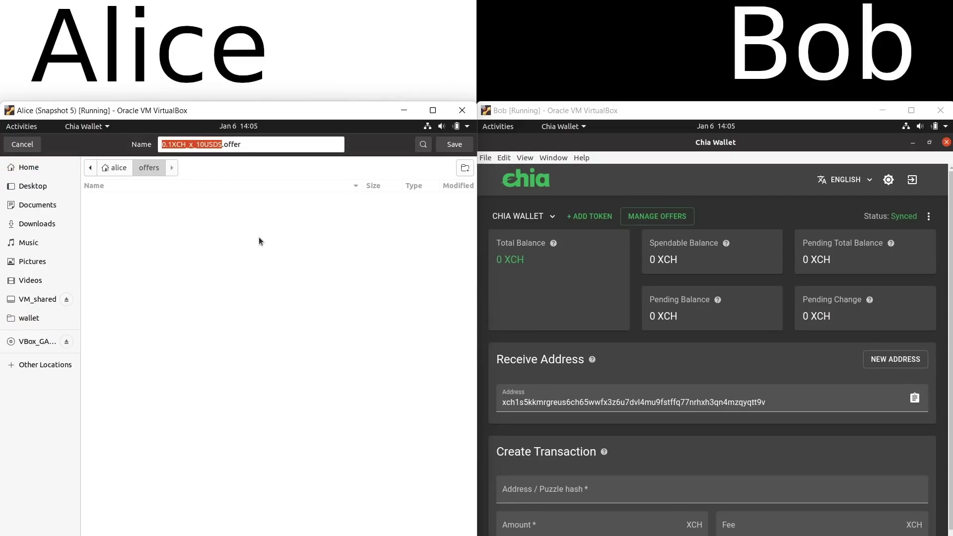
click(453, 145)
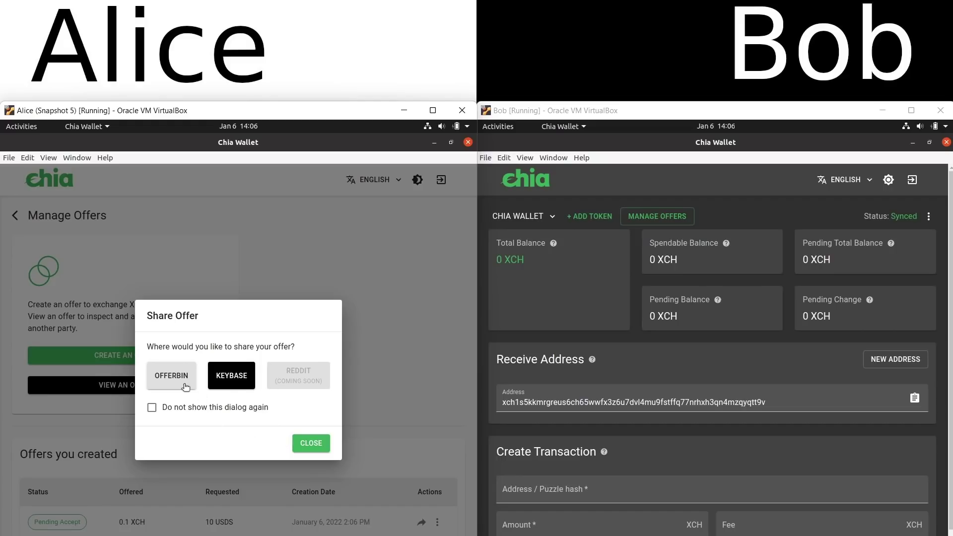
- Publish the 0.1 XCH for 10 USDS offer to OfferBin and copy its OfferBin URL
click(154, 381)
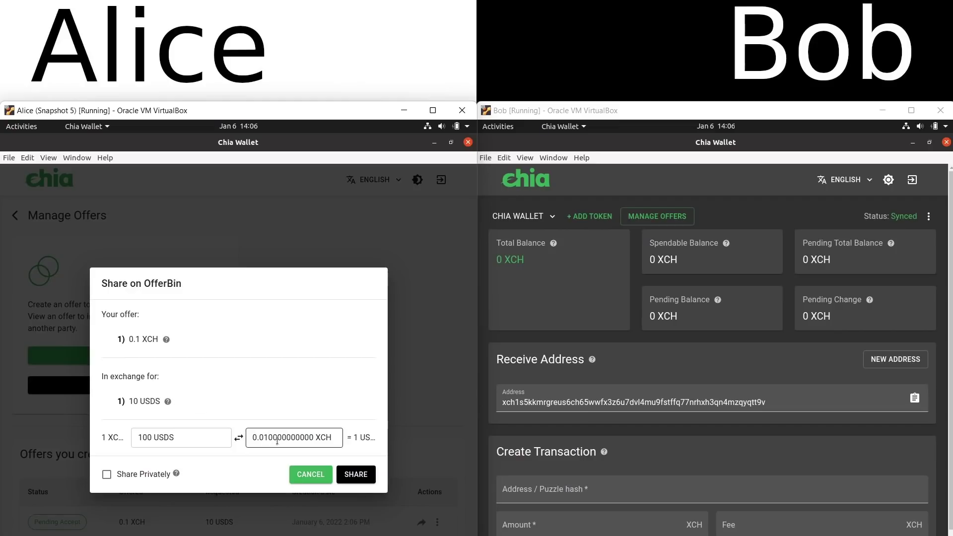
click(363, 475)
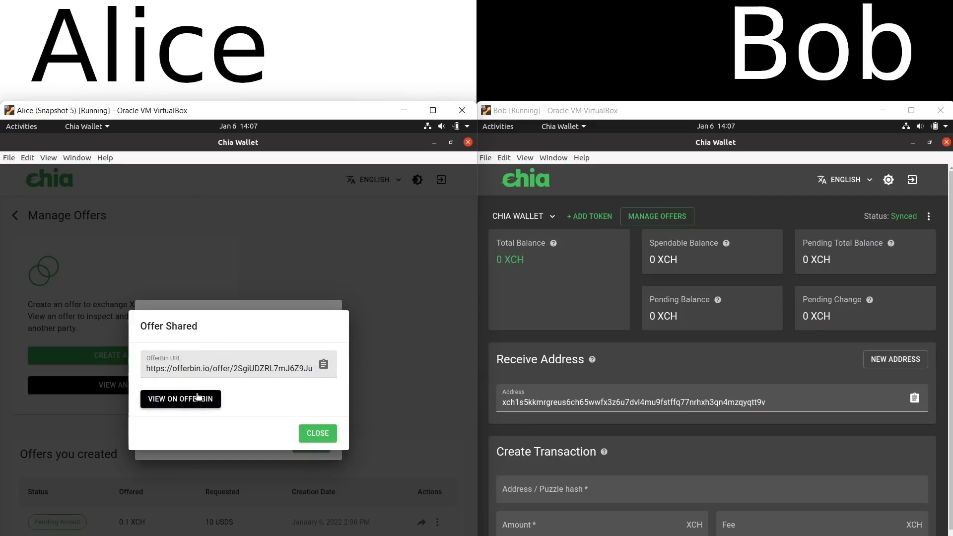
drag(157, 368, 258, 372)
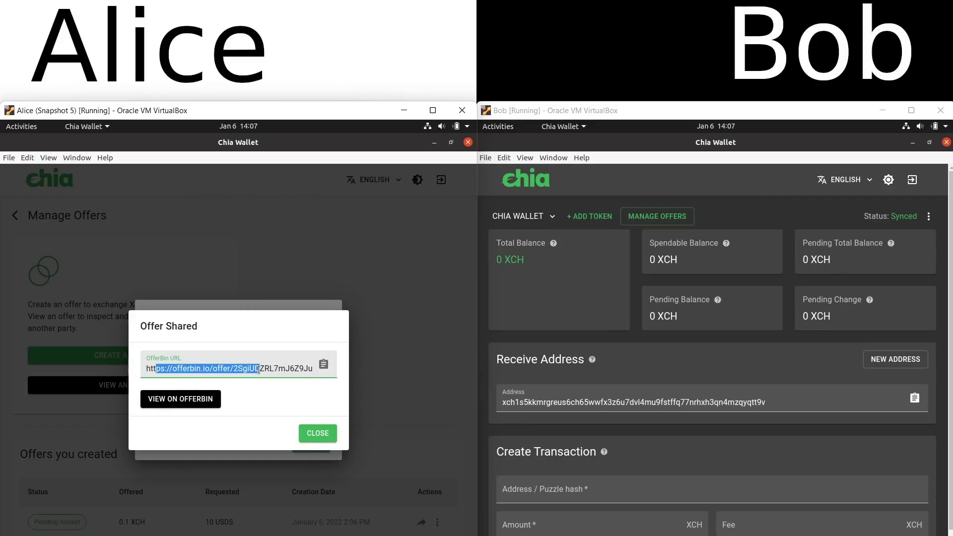
click(258, 371)
click(324, 367)
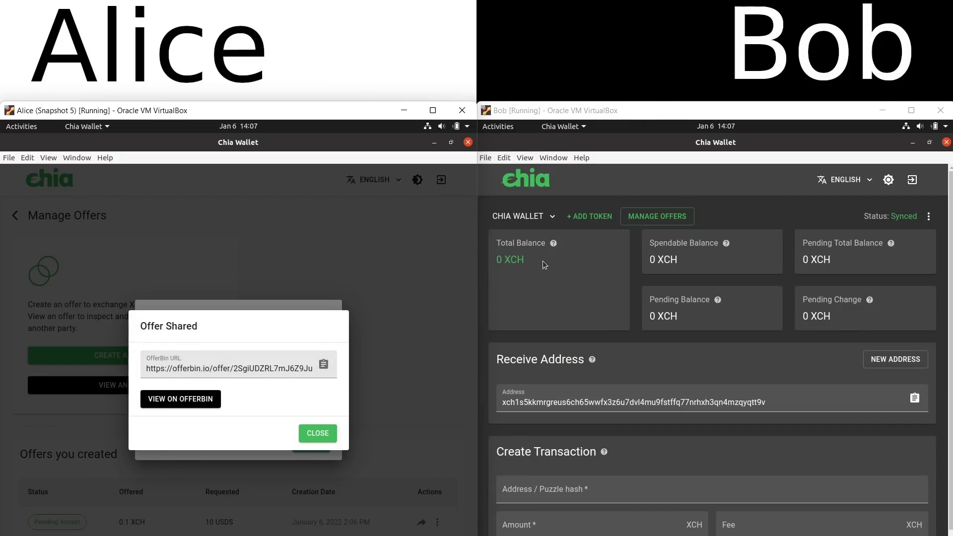
- Switch the taker's wallet to Stably USD, showing 10 USDS, and bring Firefox forward
click(526, 216)
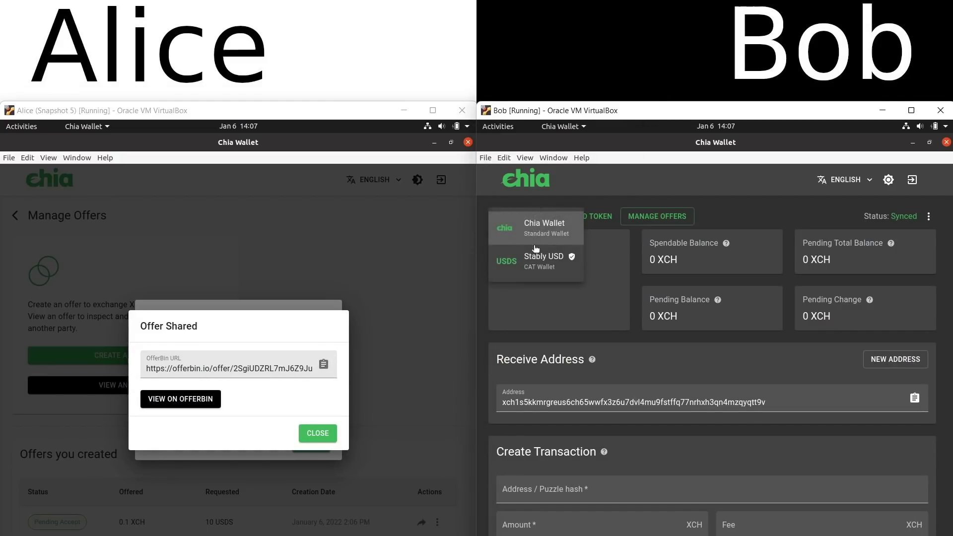
click(534, 260)
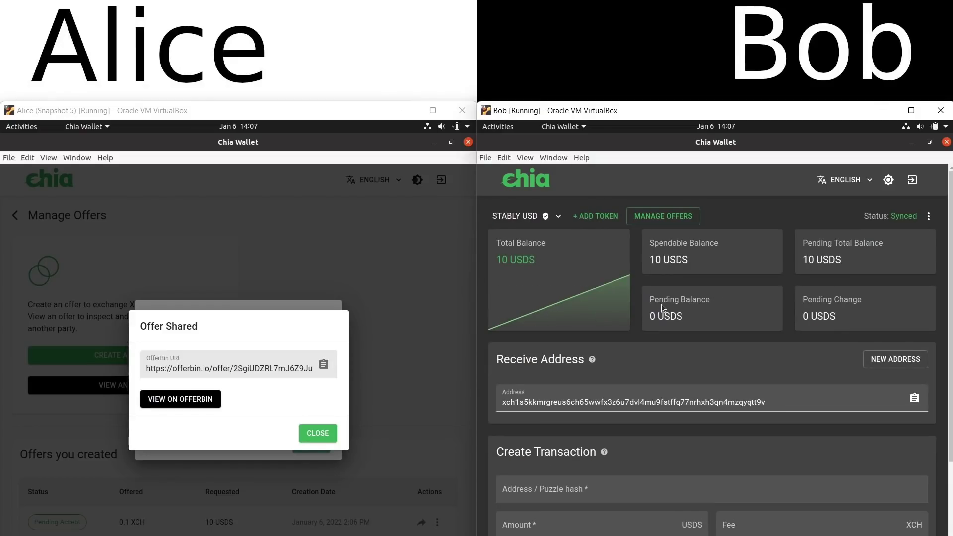
key(alt+Tab)
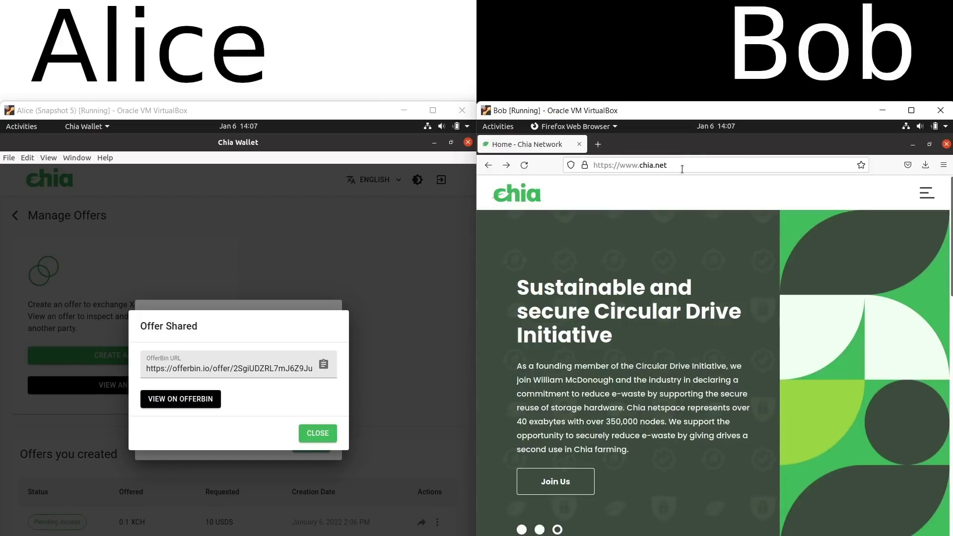
- Load the pasted OfferBin offer link in Firefox and save its .offer file
click(683, 169)
text(https://offerbin.io/offer/2SgiUDZRL7mJ6Z9JuNrH8Qj6AsN7g9XNsx6K2DSYTxt6)
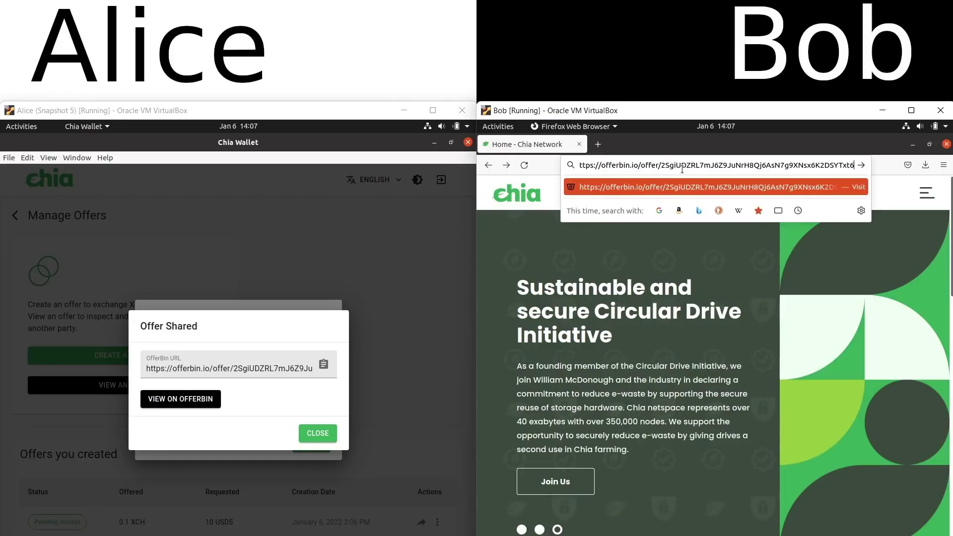
key(Return)
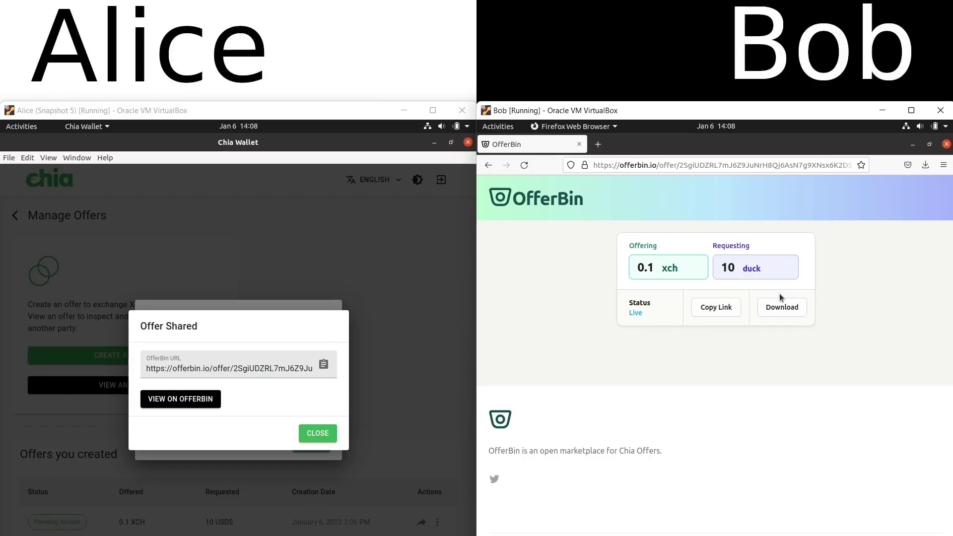
click(783, 309)
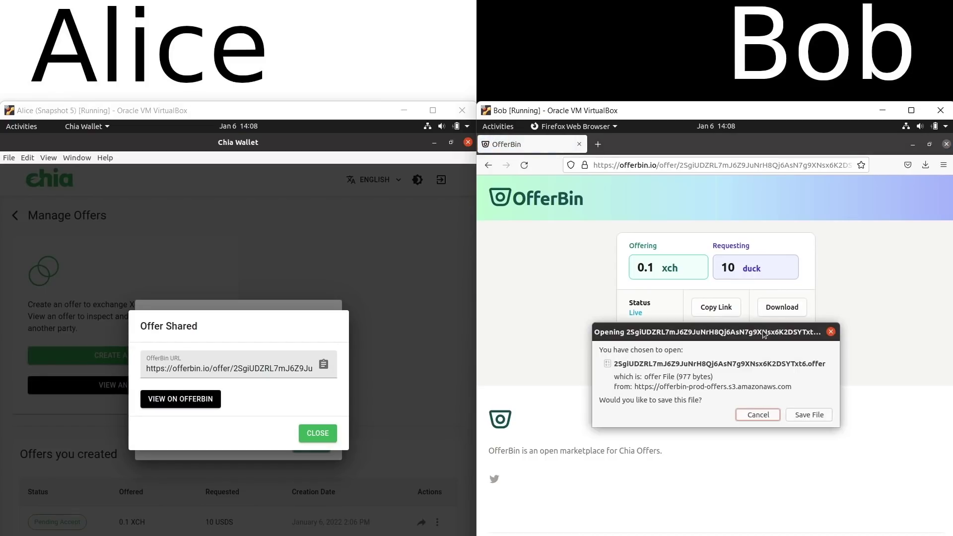
click(814, 414)
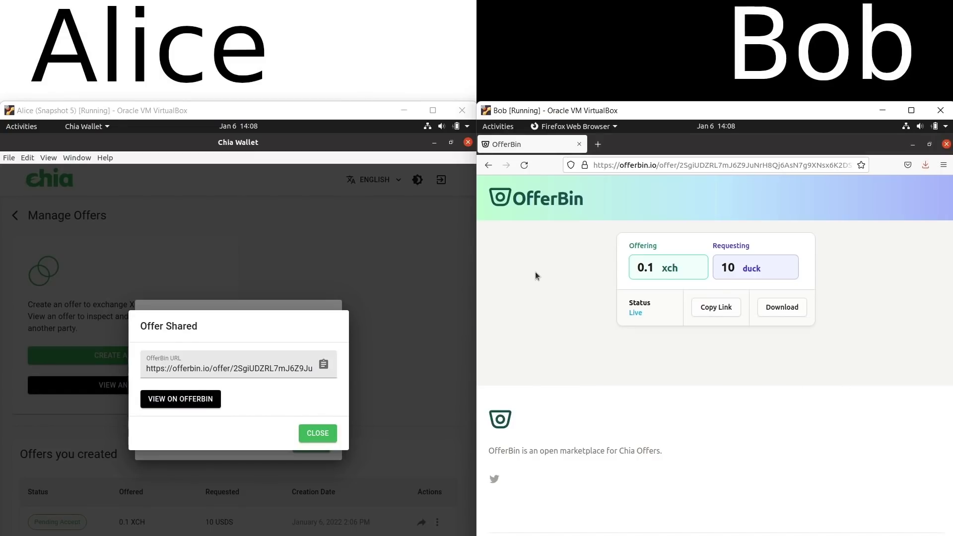
key(alt+Tab)
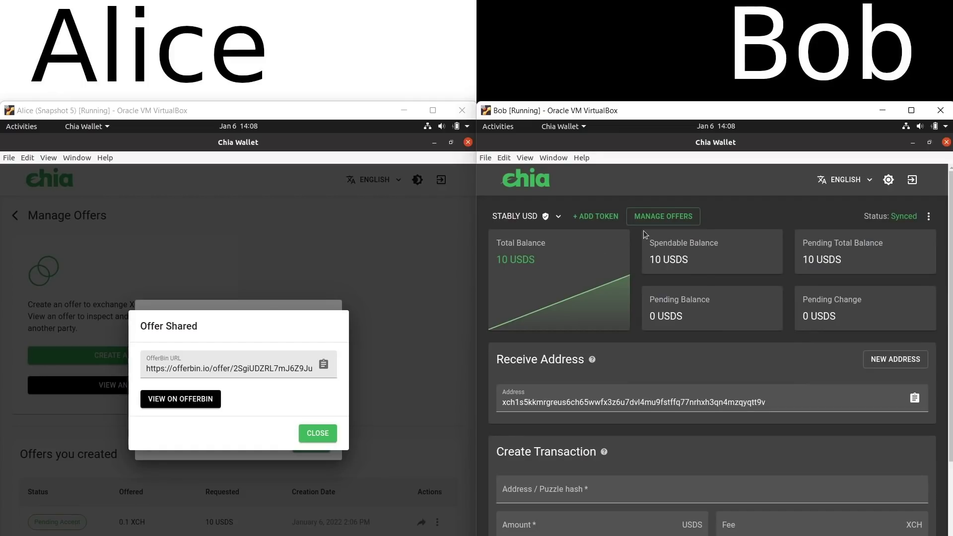
- Open the downloaded .offer file from Downloads on the taker's View an Offer page
click(652, 214)
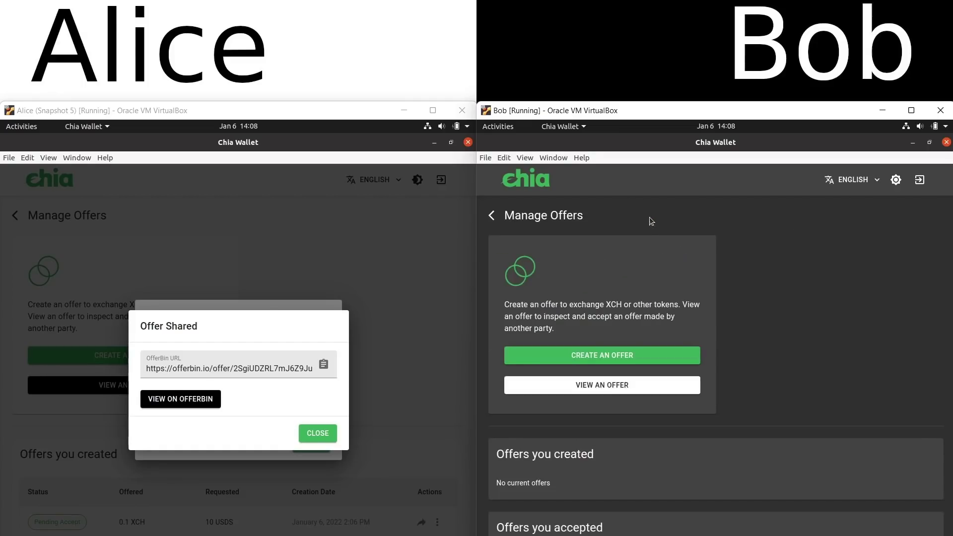
click(644, 387)
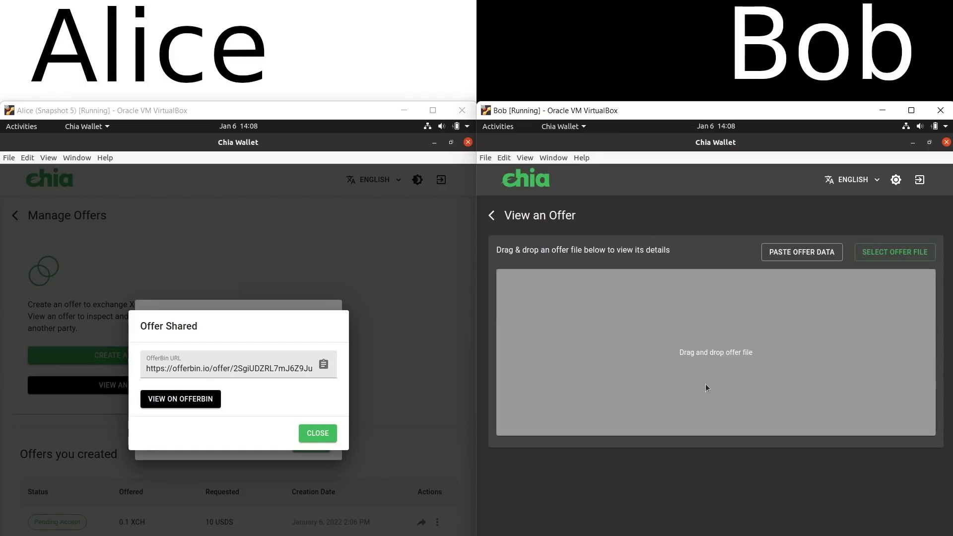
click(902, 250)
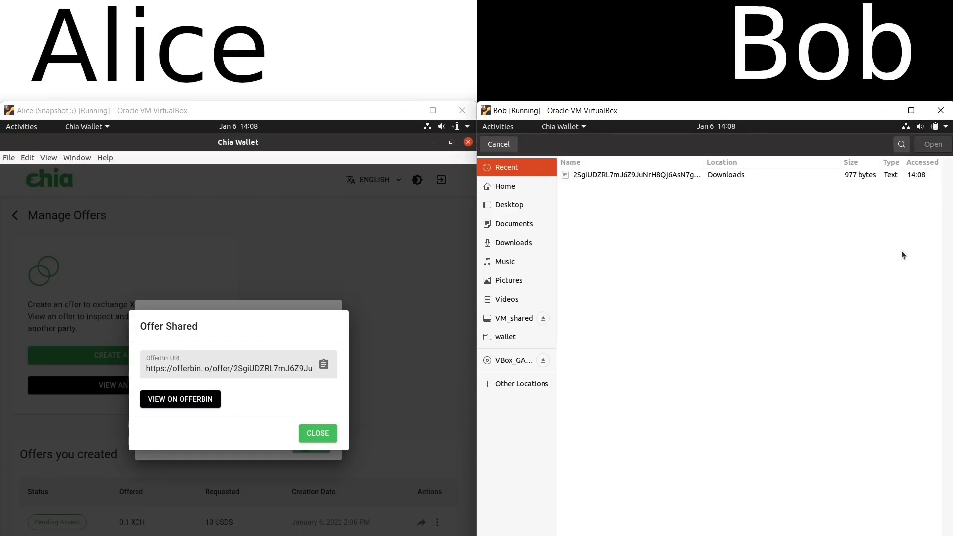
click(530, 250)
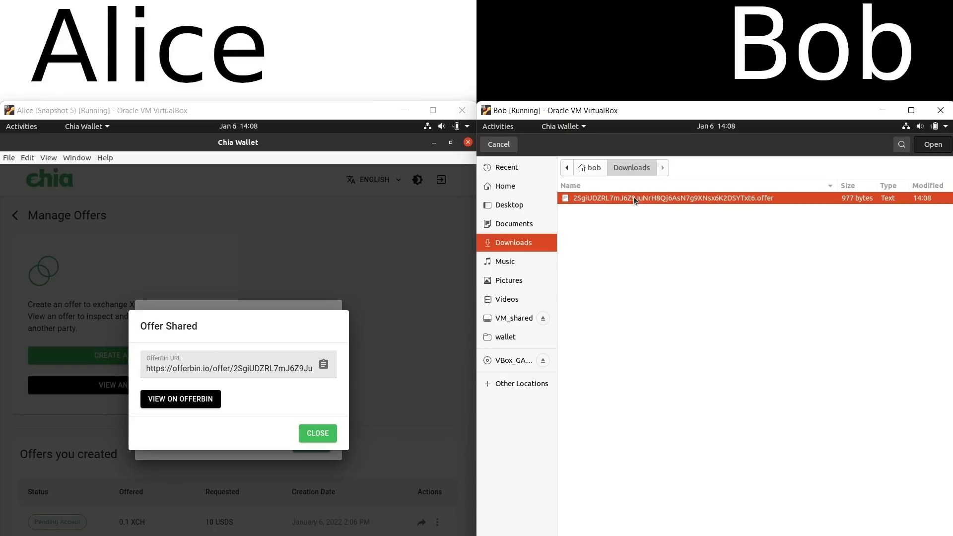
double_click(634, 198)
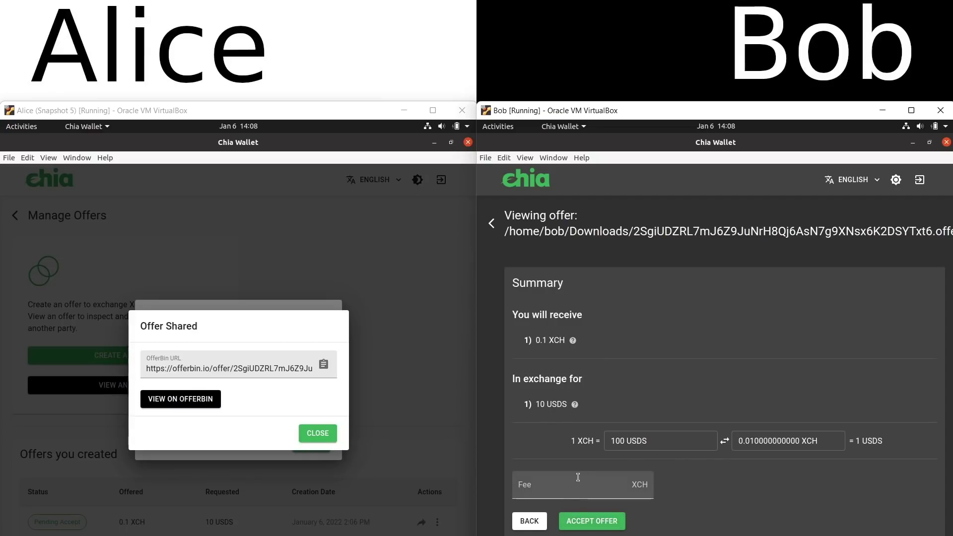
- Accept and confirm the 0.1 XCH for 10 USDS offer, then dismiss the Success message
click(594, 520)
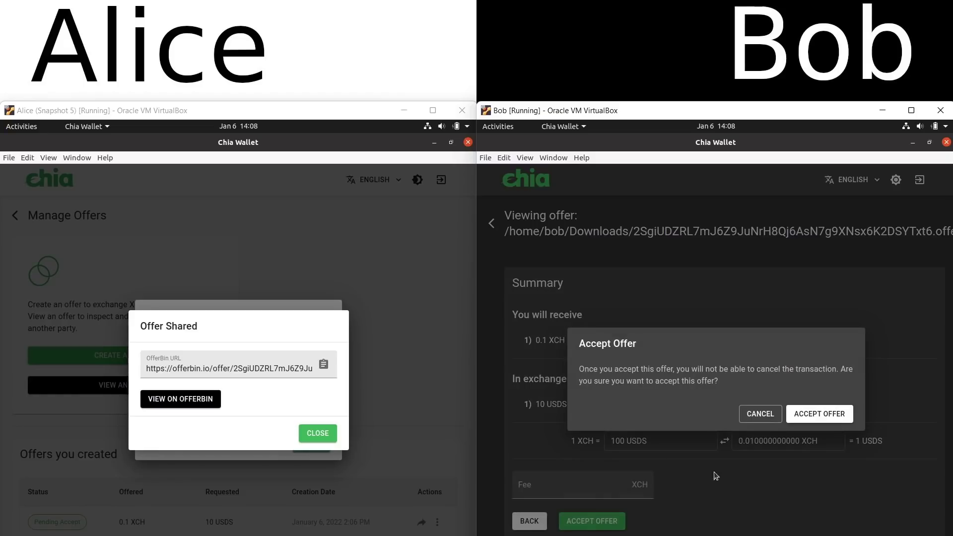
click(833, 422)
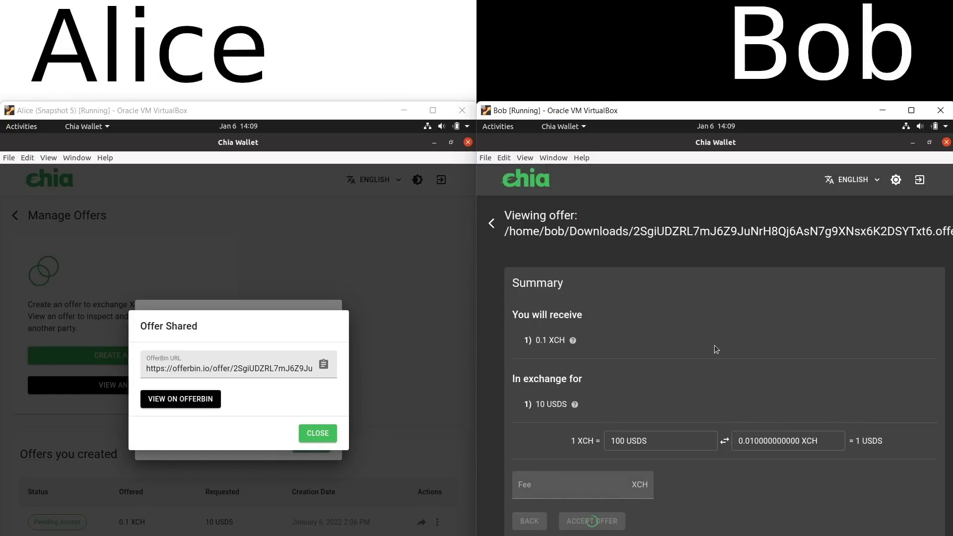
click(493, 226)
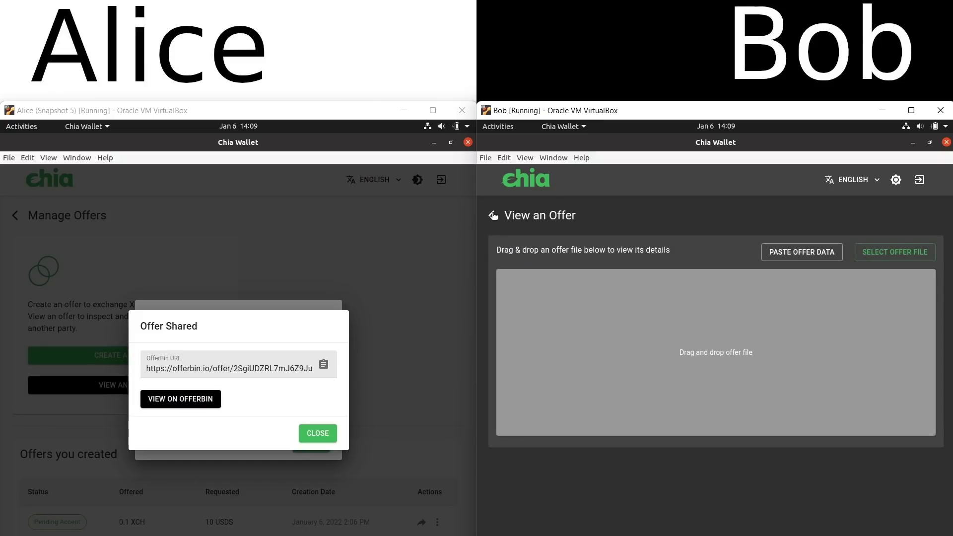
click(494, 216)
click(493, 216)
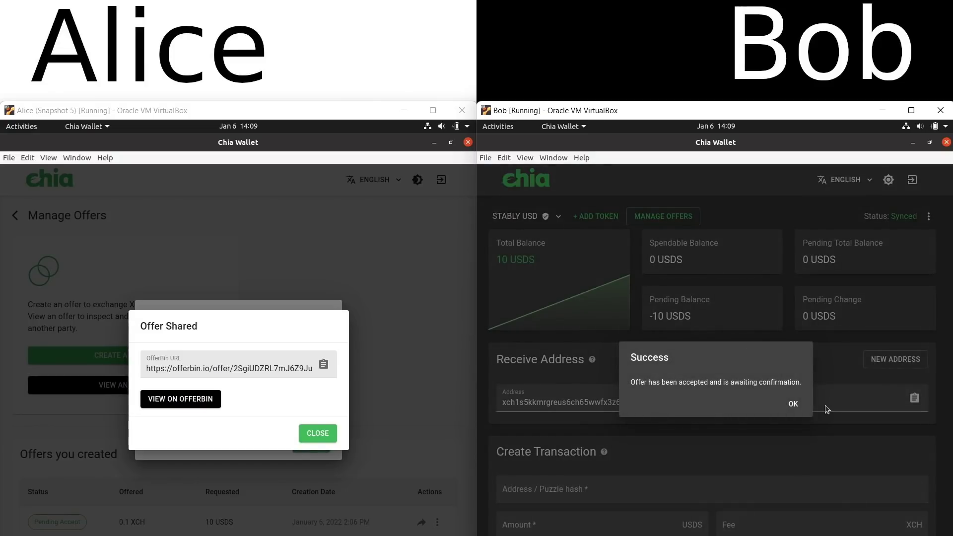
click(788, 406)
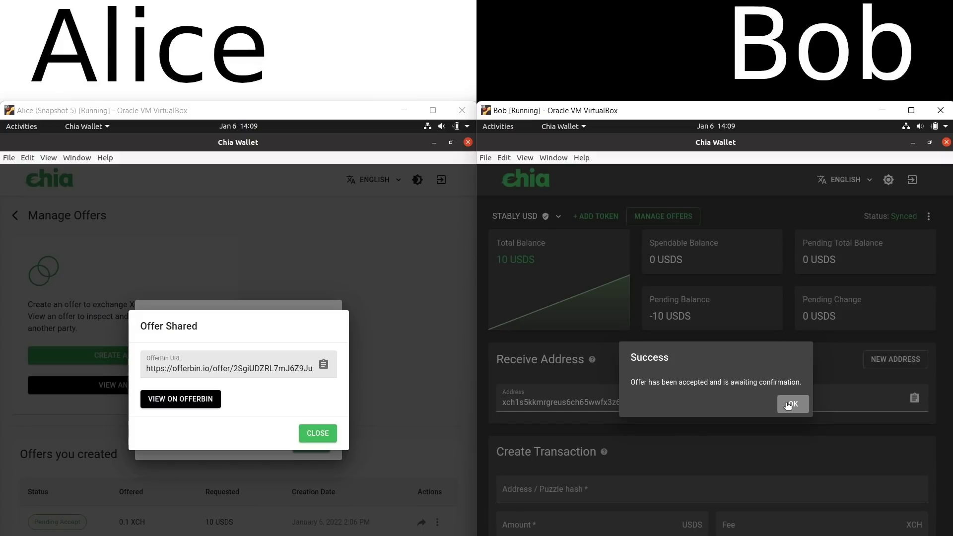
click(789, 404)
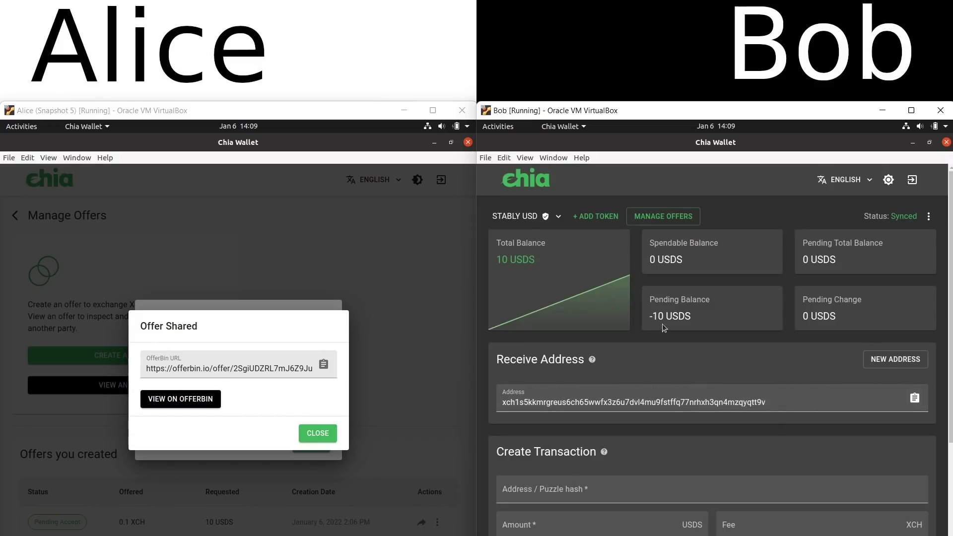
- Switch the taker's wallet to Chia Wallet and check its 0.1 XCH balance
click(515, 216)
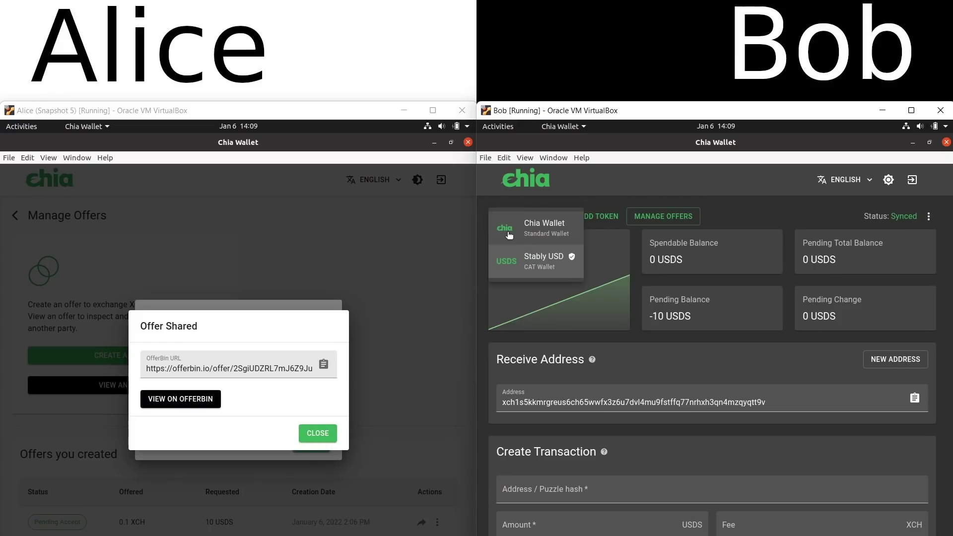
click(509, 234)
drag(679, 316, 650, 316)
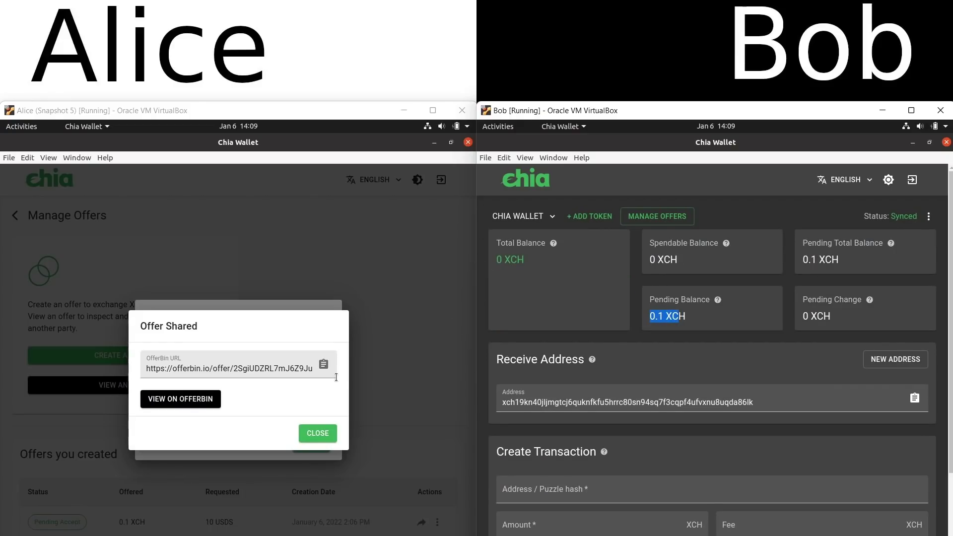
- In the offer maker's wallet, close the share dialogs and open the Stably USD wallet
click(315, 434)
click(313, 442)
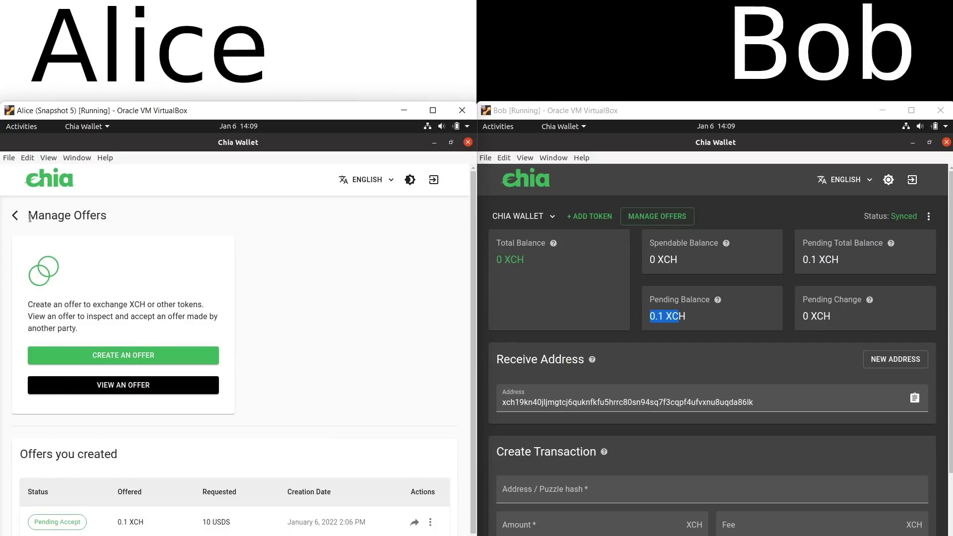
click(15, 214)
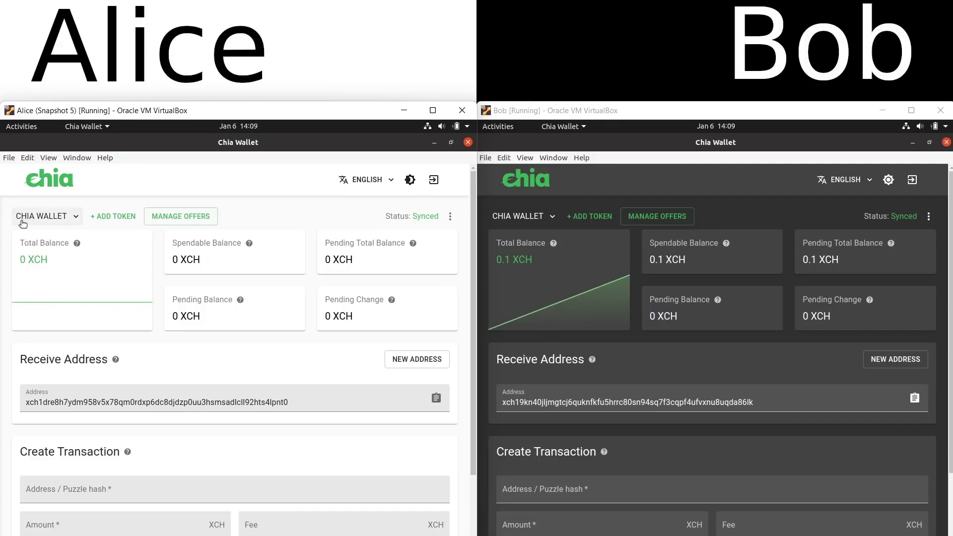
click(26, 215)
click(29, 261)
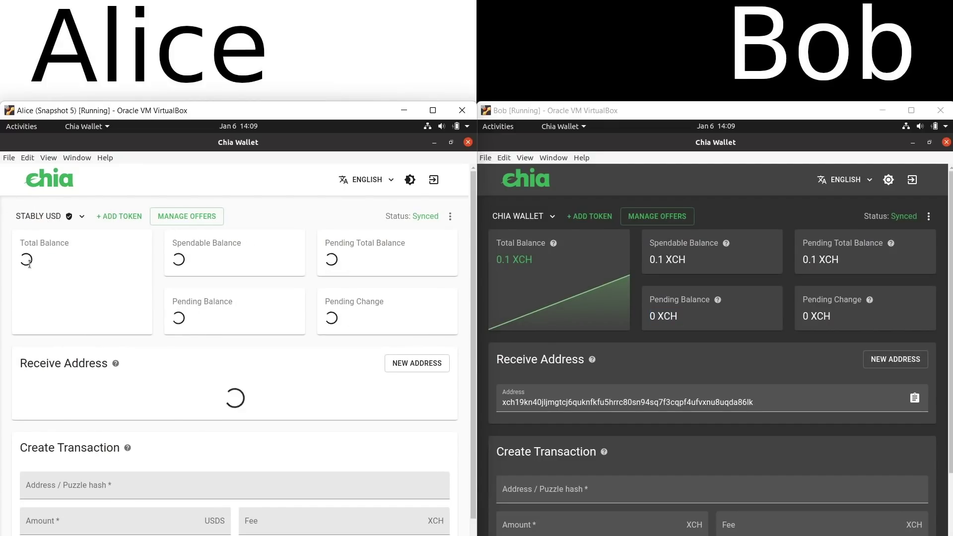